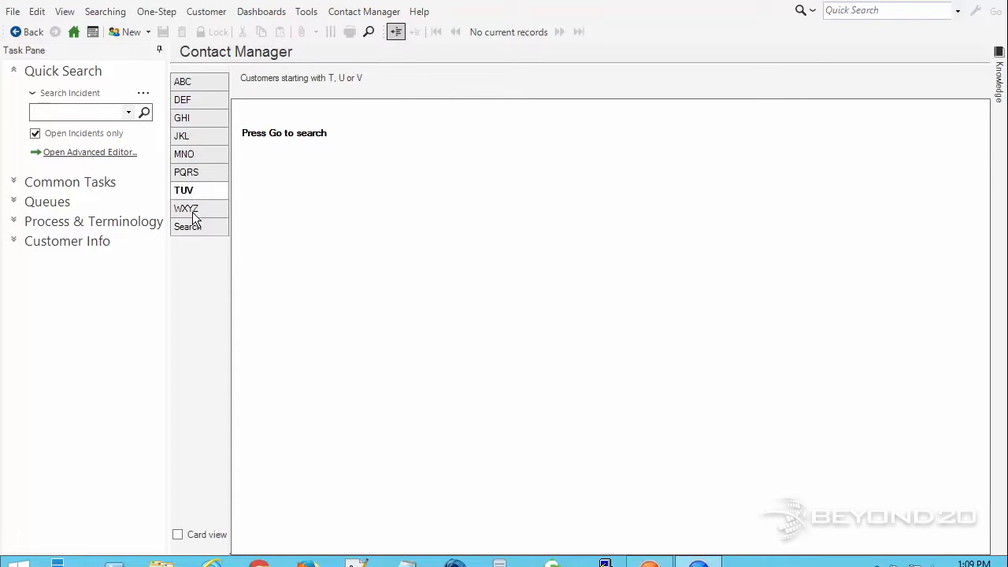
Show the Contact Manager's search view, switch to Cherwell Service Management Administrator and create a new Blueprint.
click(191, 228)
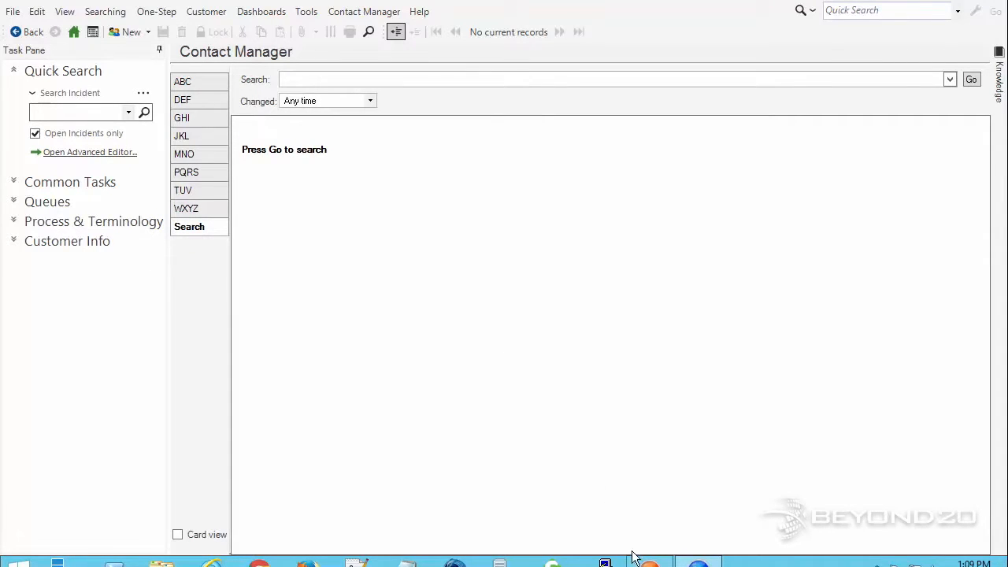
mouse_move(650, 561)
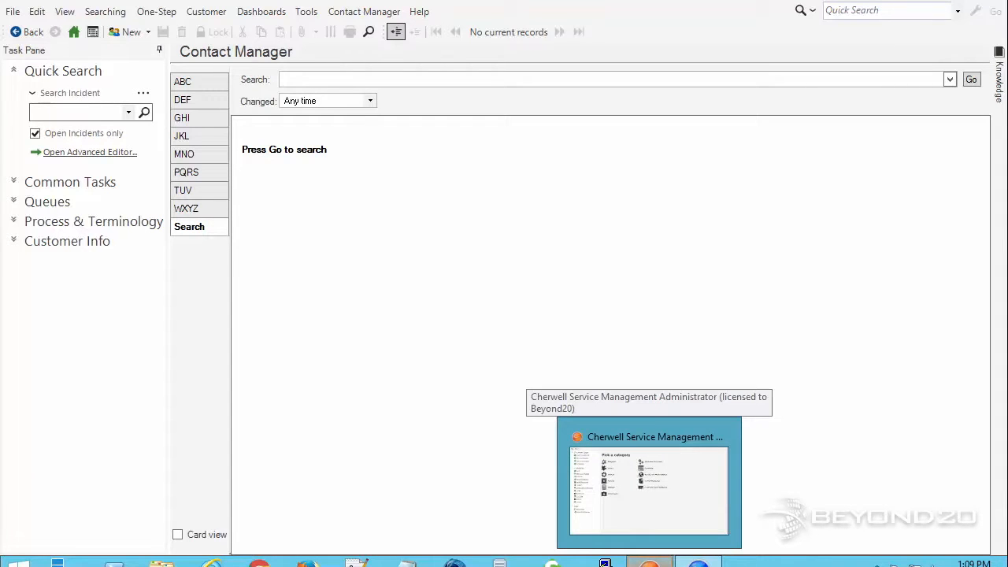
click(611, 487)
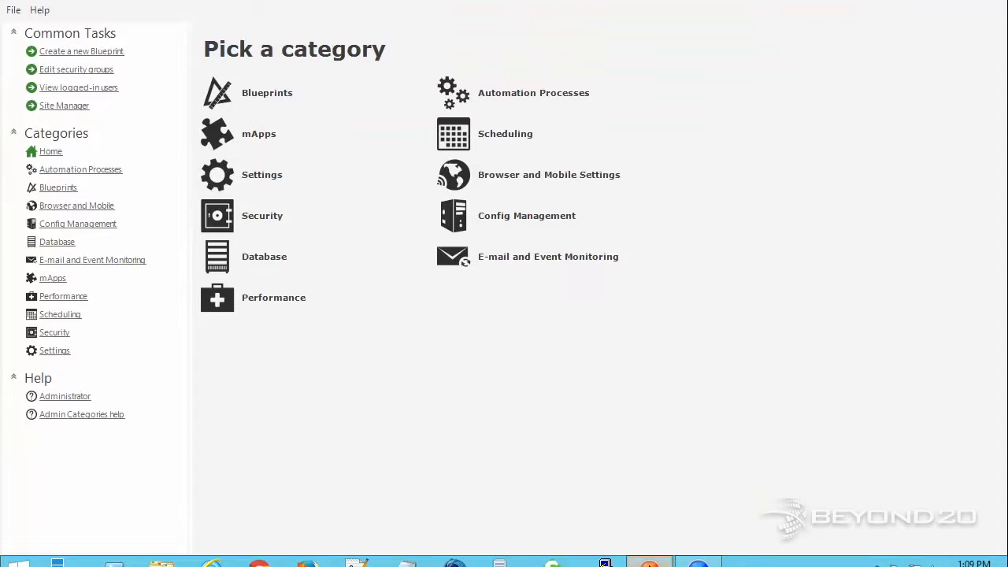
click(101, 51)
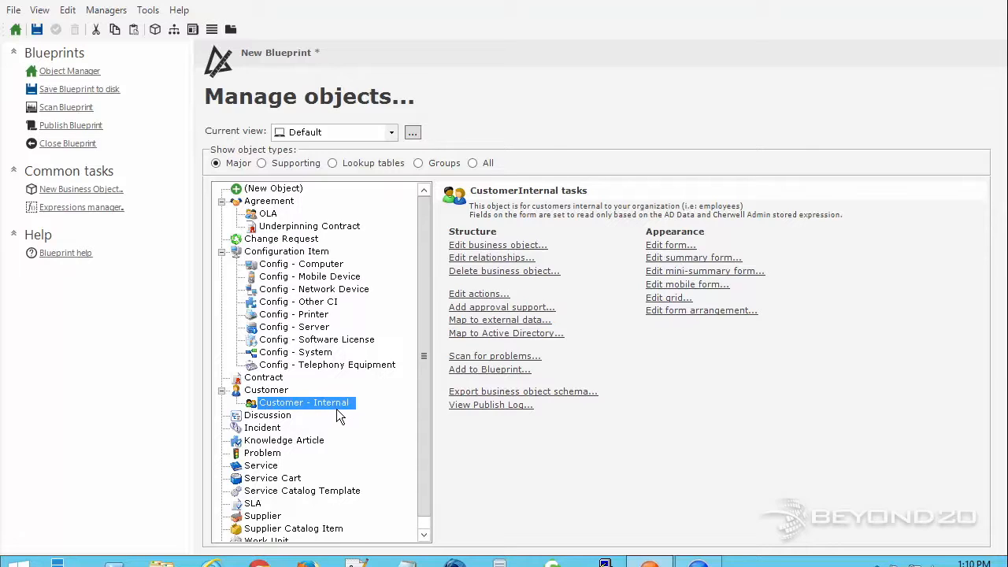
Examine which property pages the Customer - Internal business object offers, discard the dialog and return to the object overview.
click(496, 246)
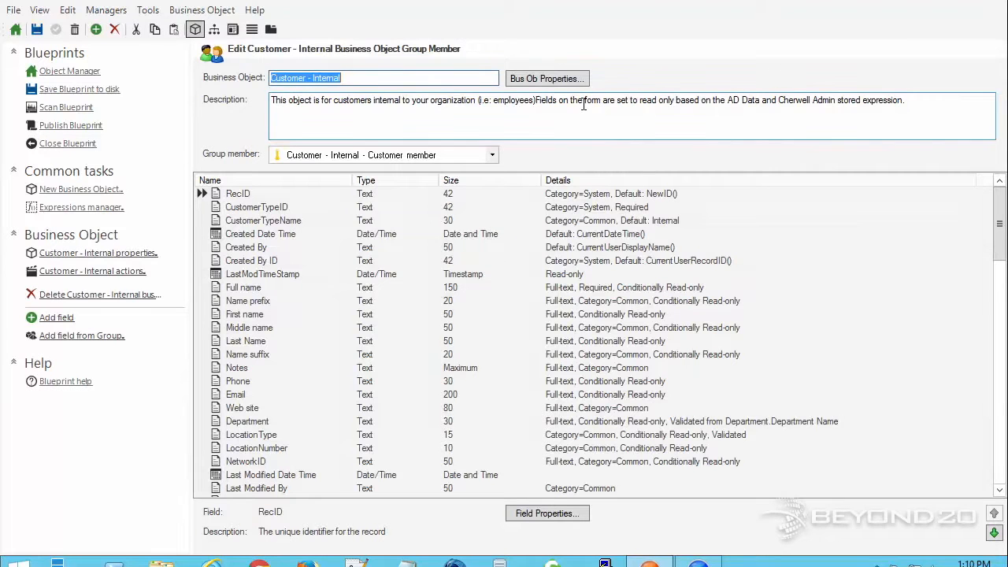
click(538, 79)
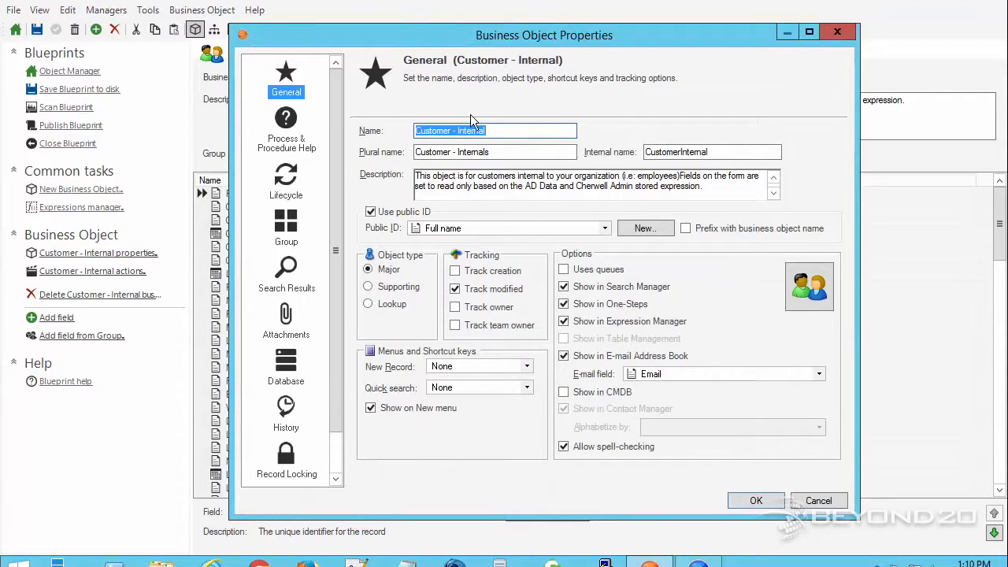
scroll(334, 236, down, 1)
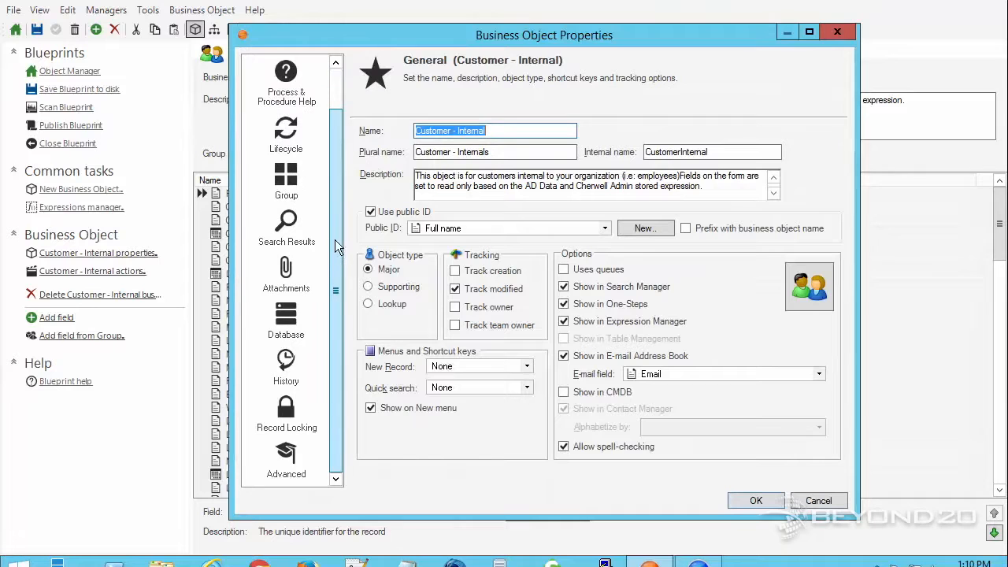
scroll(337, 215, up, 1)
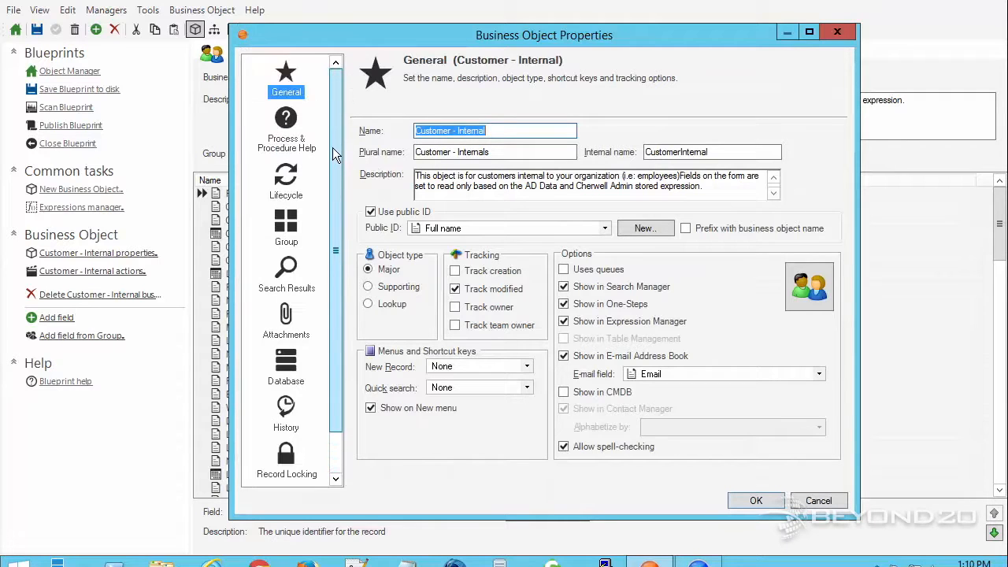
click(817, 500)
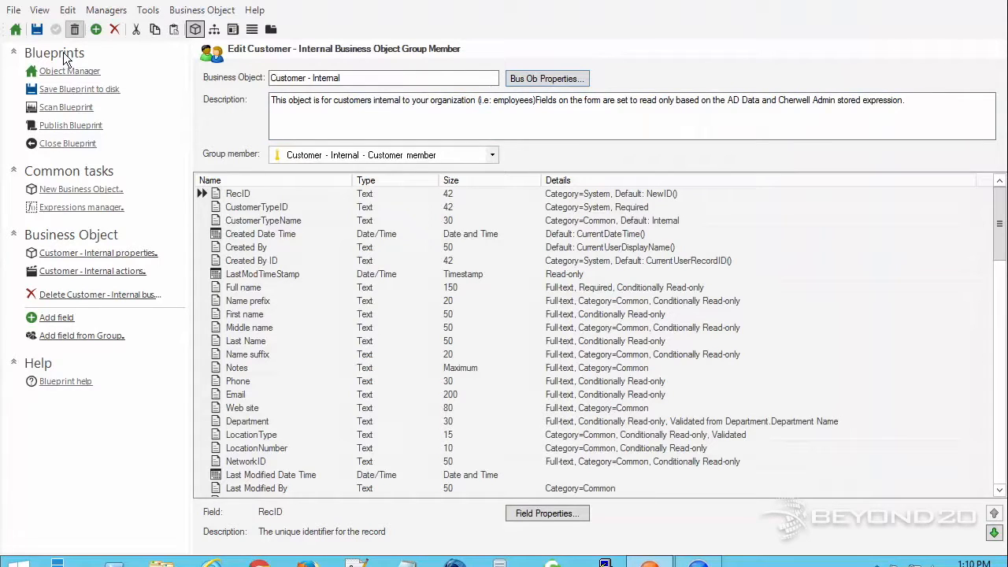
click(65, 80)
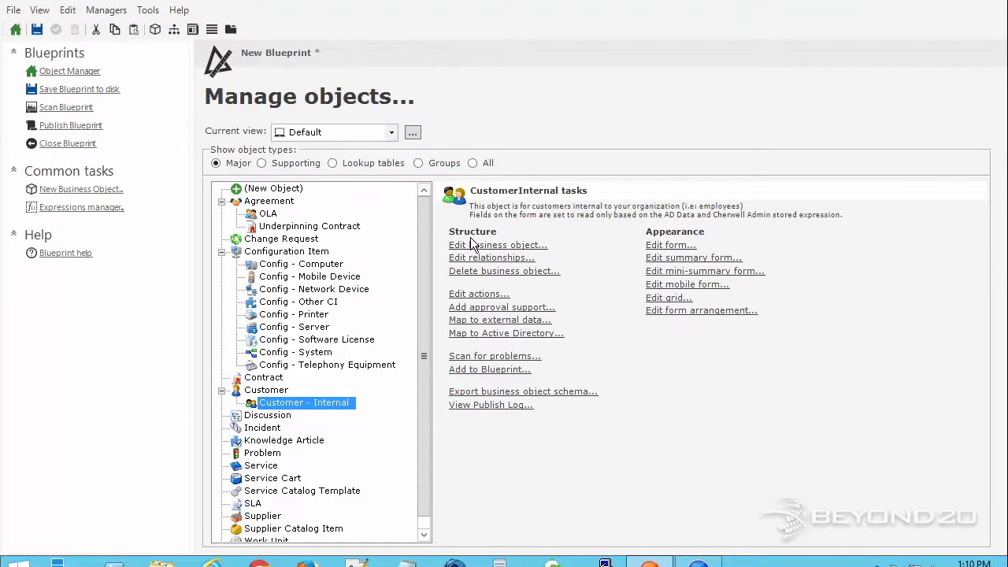
Map Customer - Internal to Active Directory with the CherwellDev directory service and the user LDAP object, accepting the listed filters and field mappings.
click(500, 335)
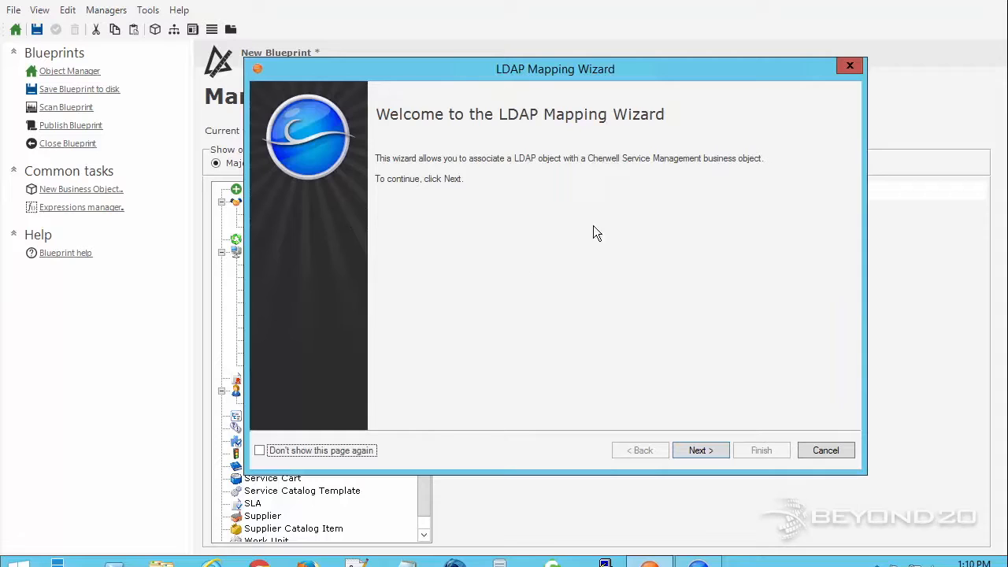
click(700, 450)
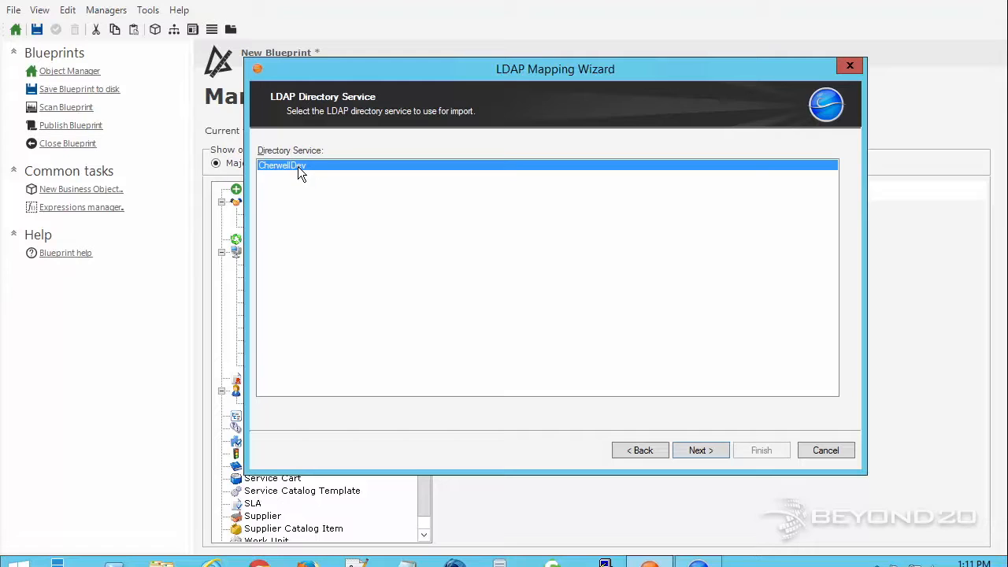
click(701, 447)
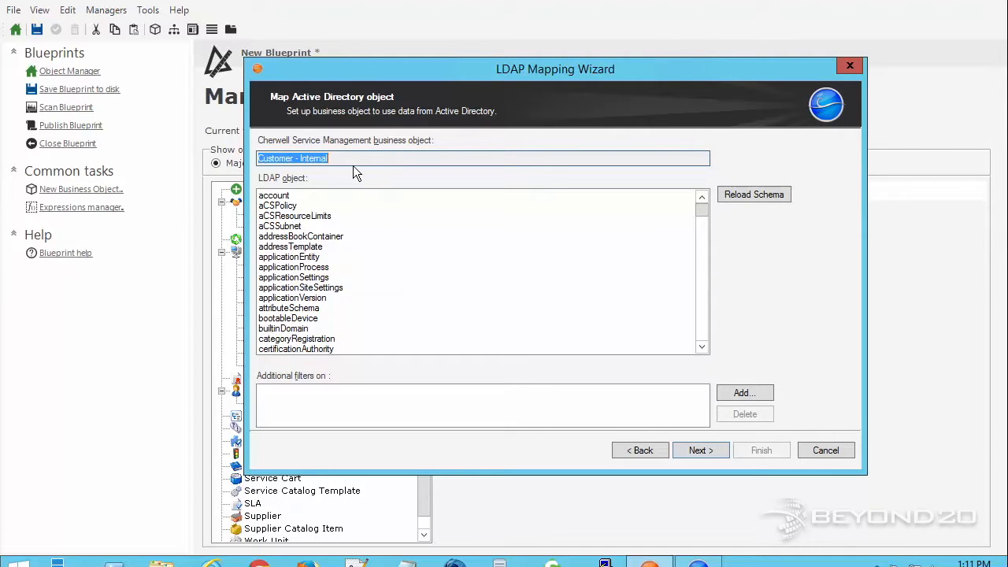
drag(700, 215, 704, 347)
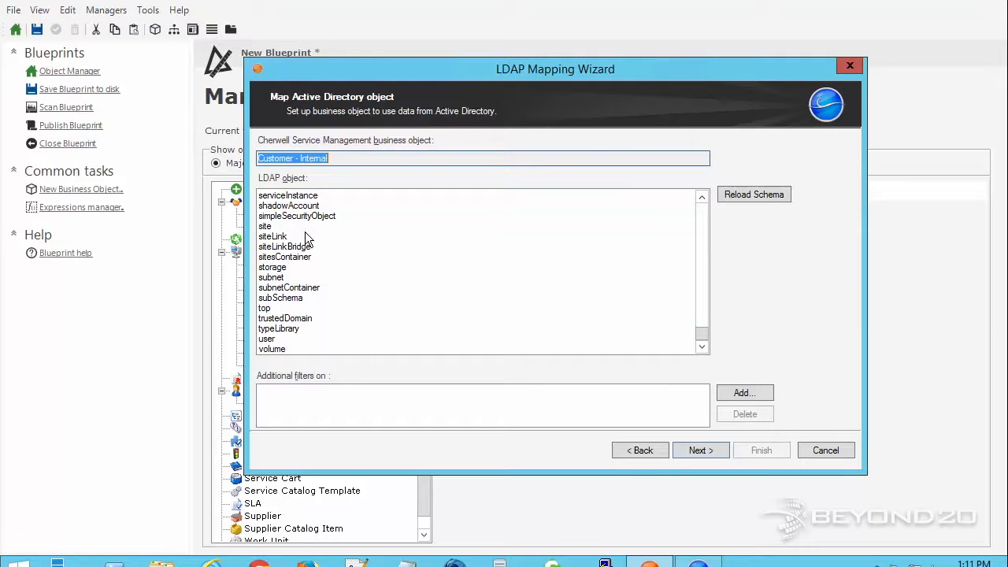
click(283, 341)
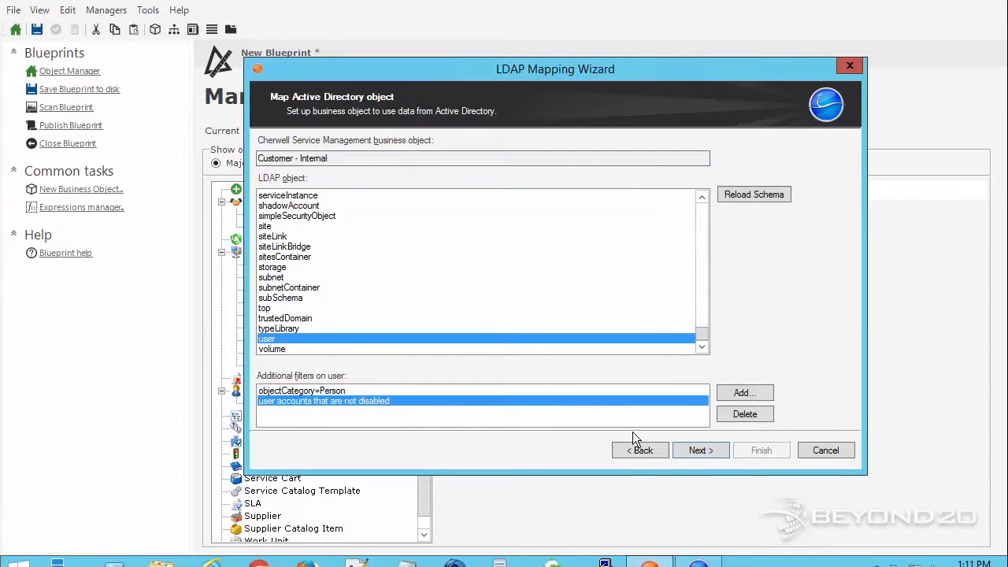
click(698, 452)
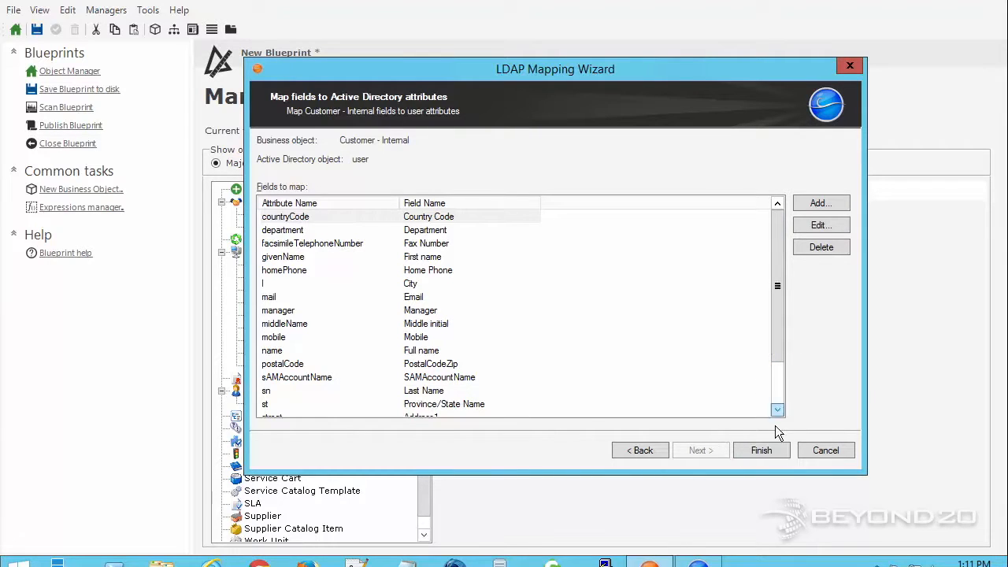
click(769, 449)
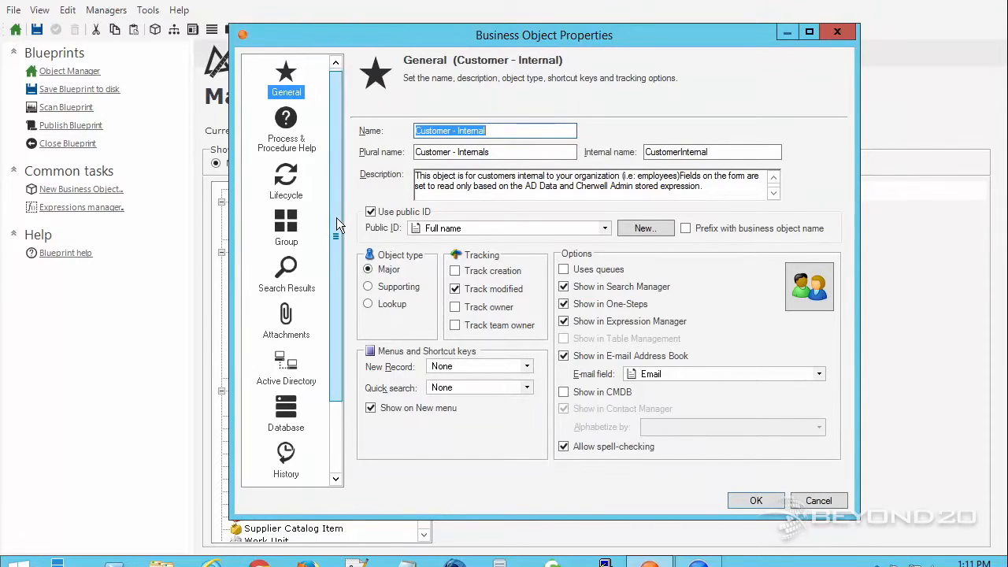
Review the Active Directory mapping in the Customer - Internal properties and accept the properties.
scroll(323, 331, down, 1)
click(287, 326)
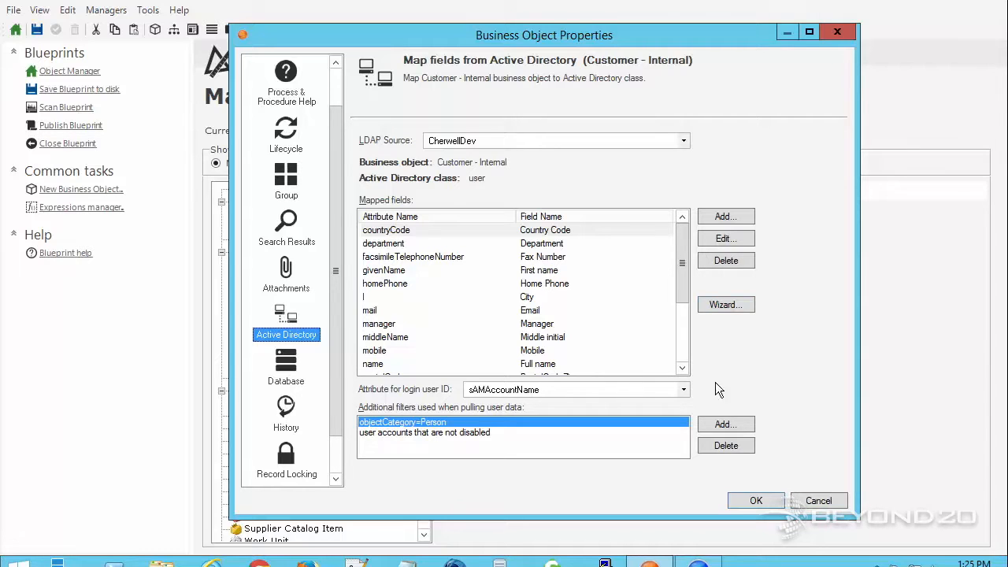
click(756, 500)
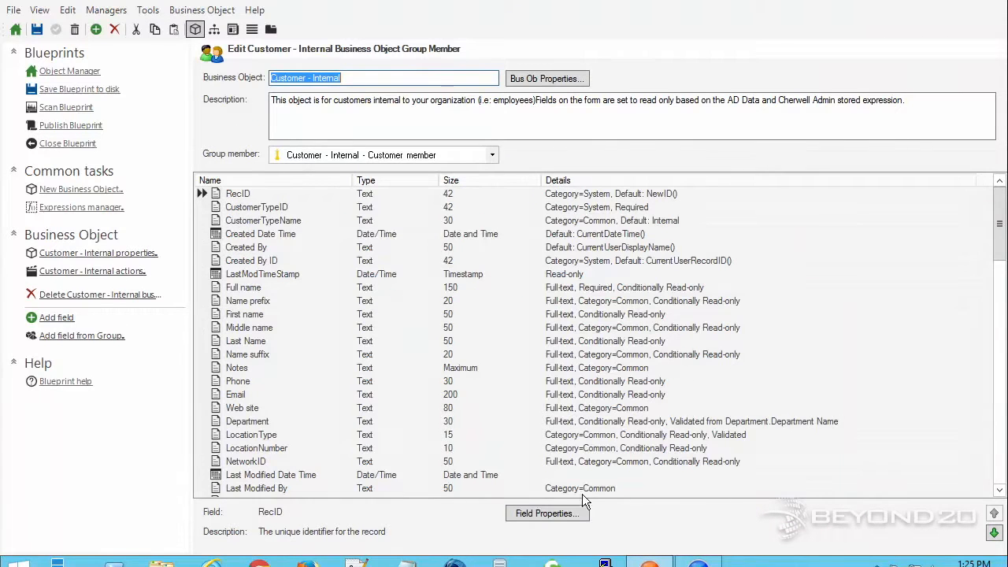
Save the Blueprint to disk under the name AD.
click(79, 93)
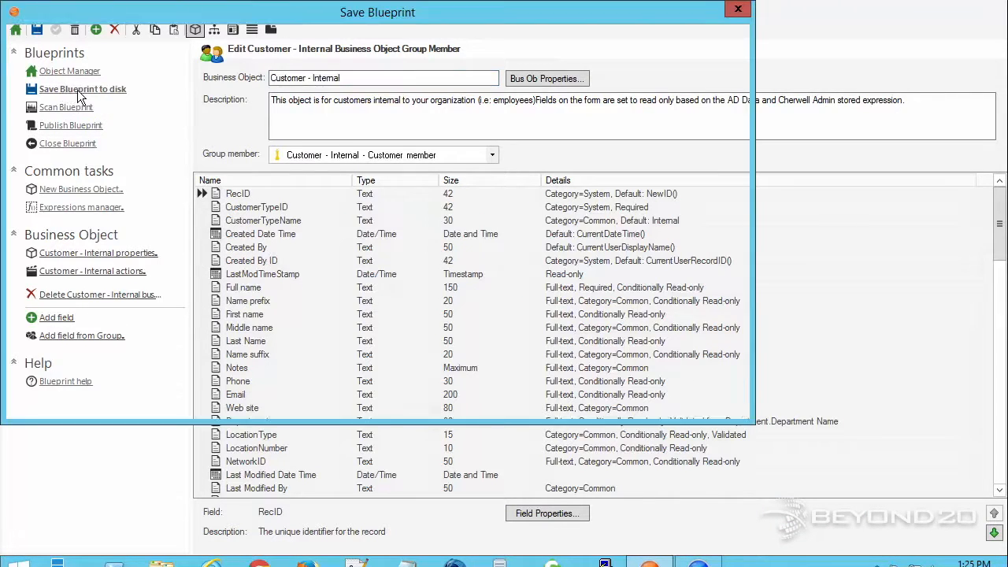
text(ad)
key(BackSpace)
key(BackSpace)
text(AD)
click(597, 401)
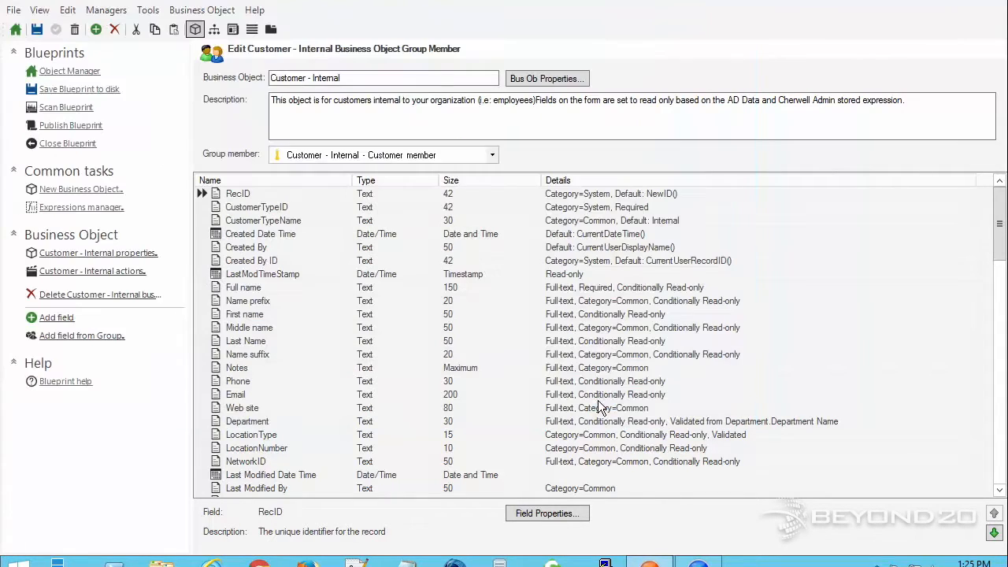
Publish the AD Blueprint and dismiss the publishing messages.
click(92, 130)
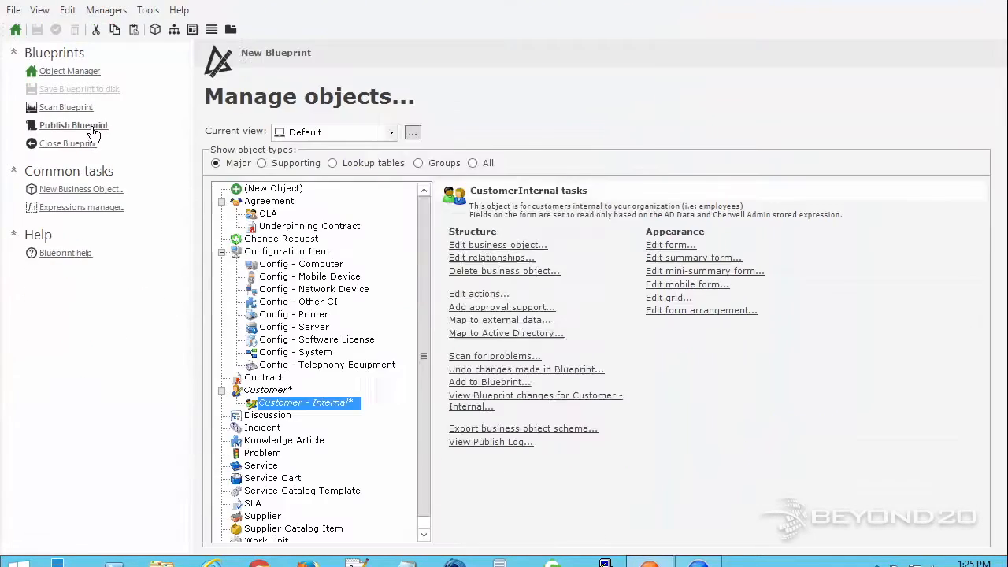
click(526, 413)
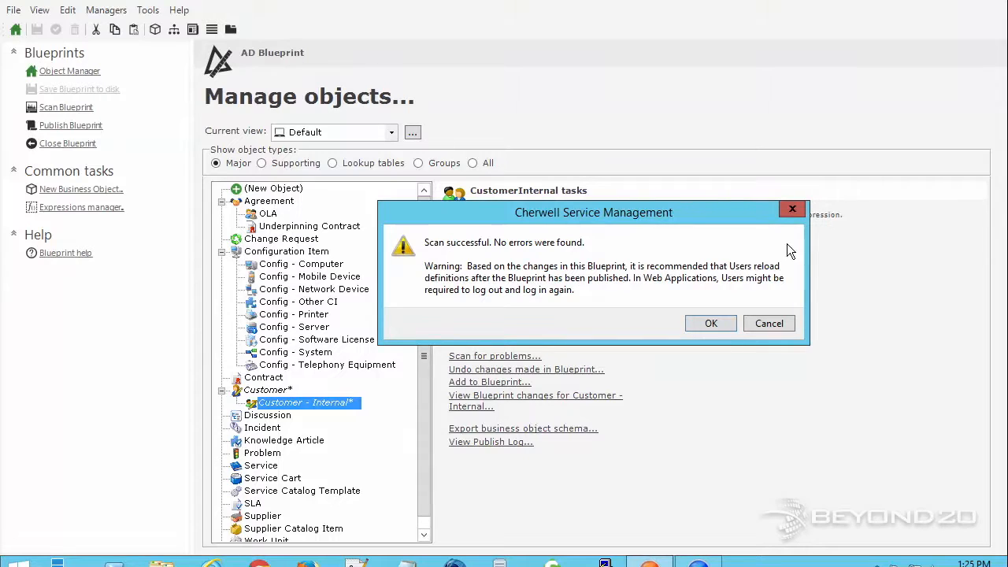
click(711, 331)
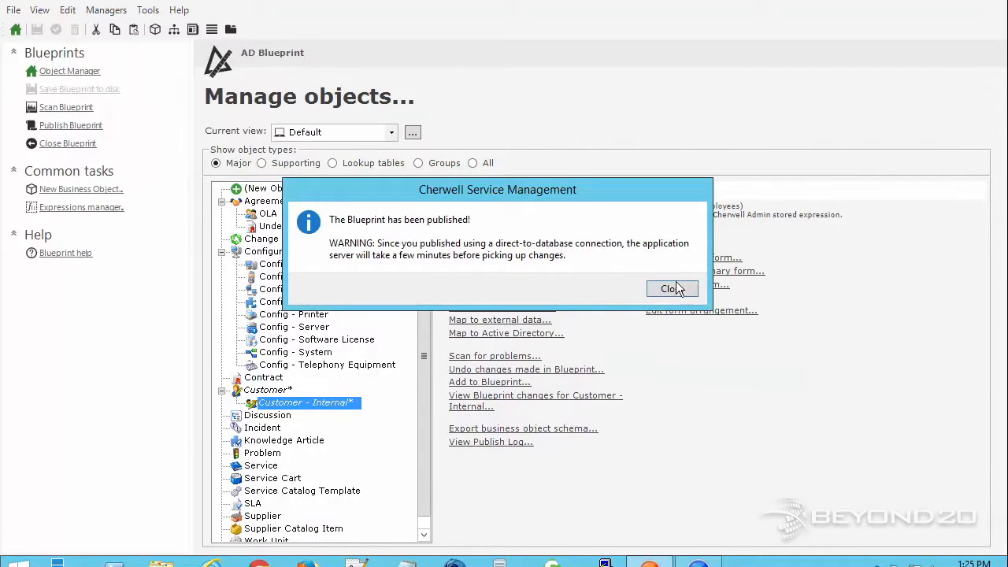
click(672, 292)
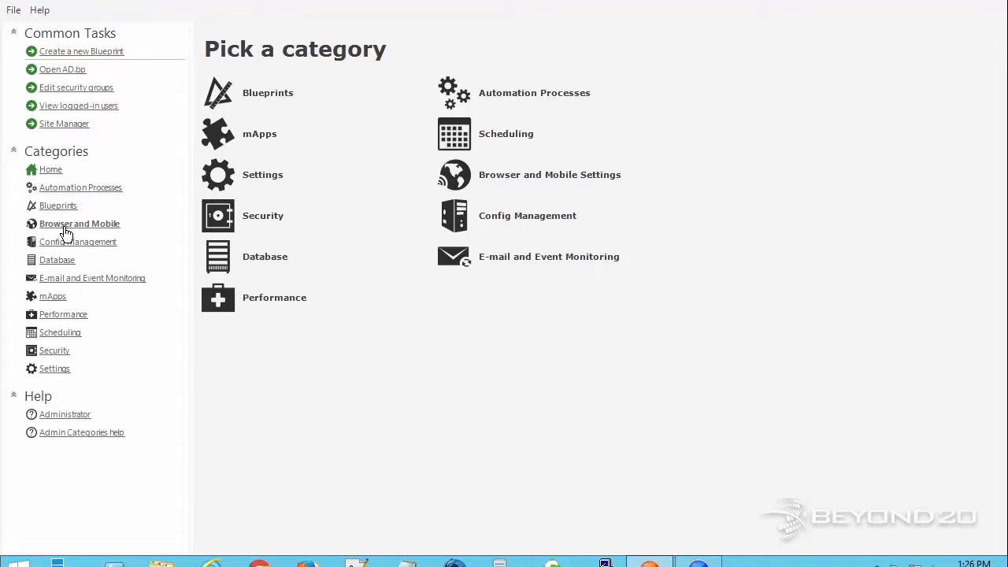
Add a scheduled item named "AD Import" to the schedule in the default schedule group.
click(68, 333)
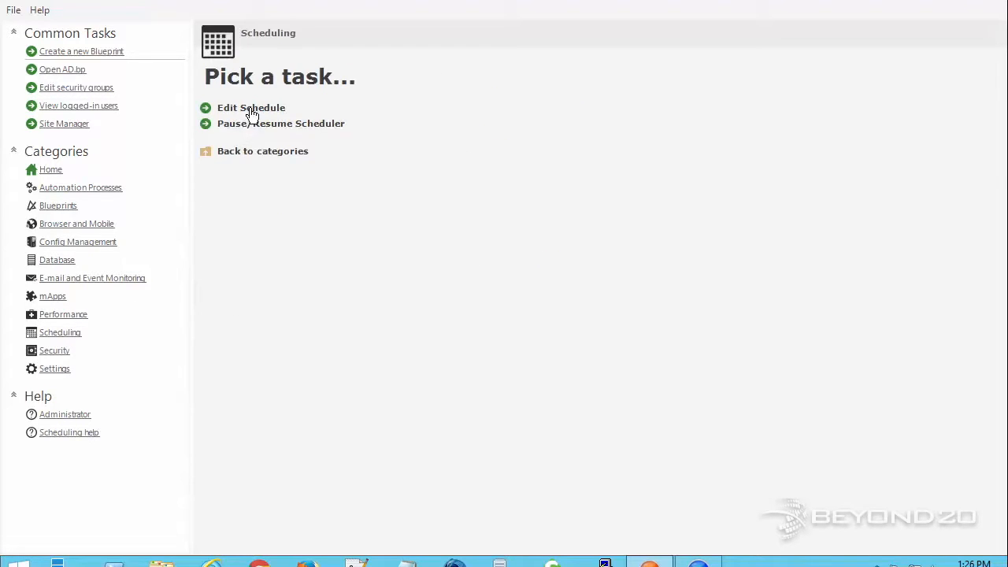
click(245, 113)
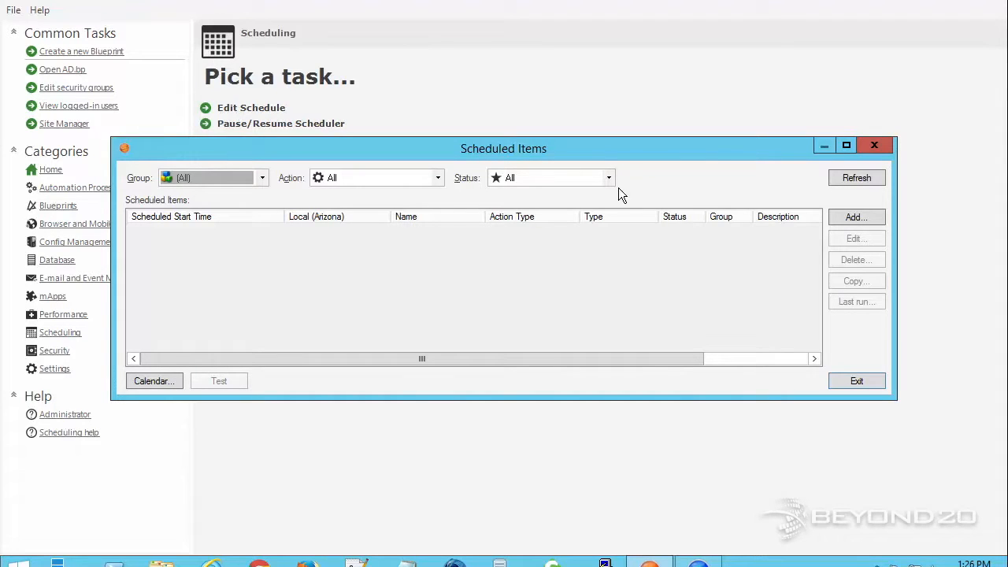
click(854, 218)
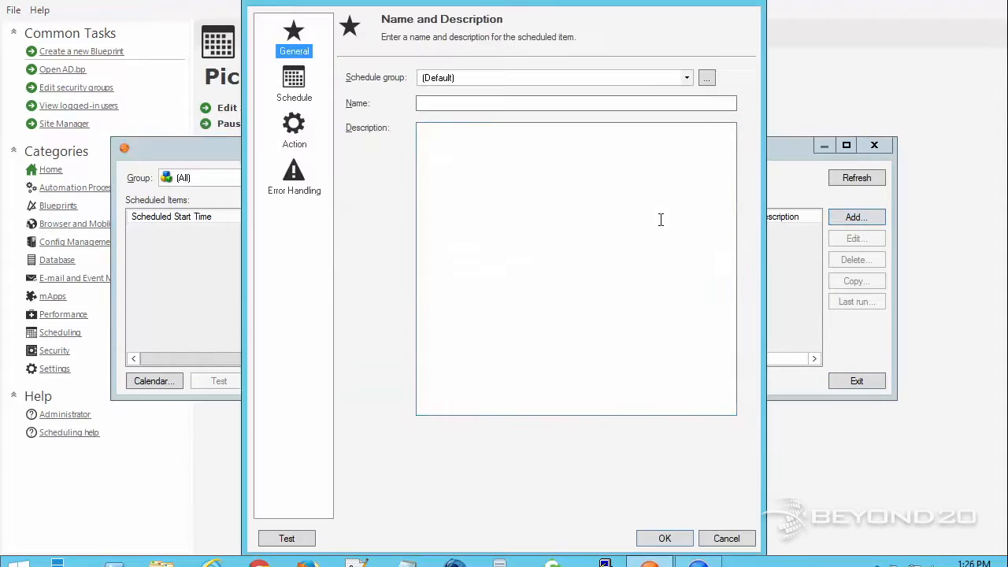
mouse_move(388, 4)
mouse_down()
mouse_move(361, 3)
mouse_move(392, 4)
mouse_up()
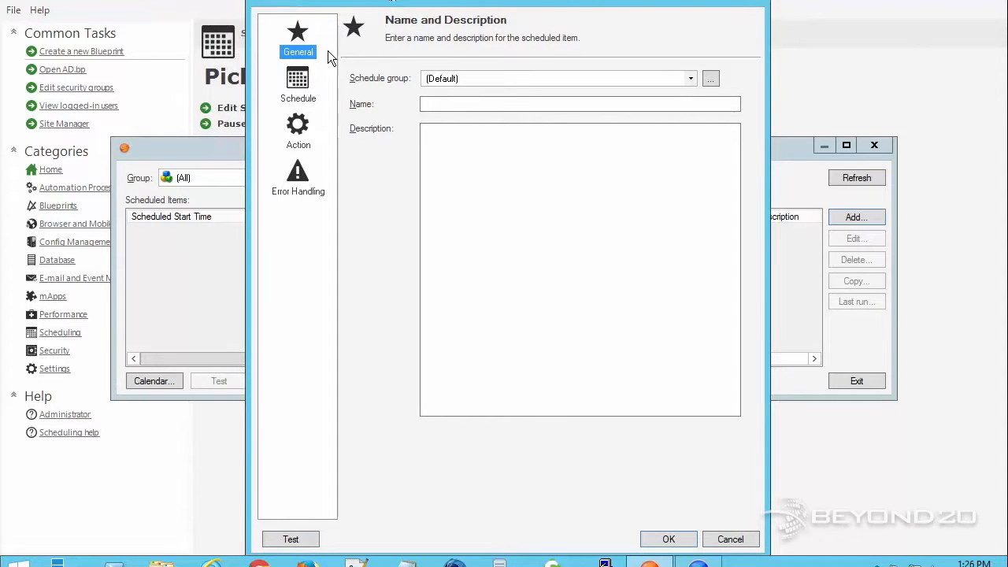
click(504, 97)
text(AD)
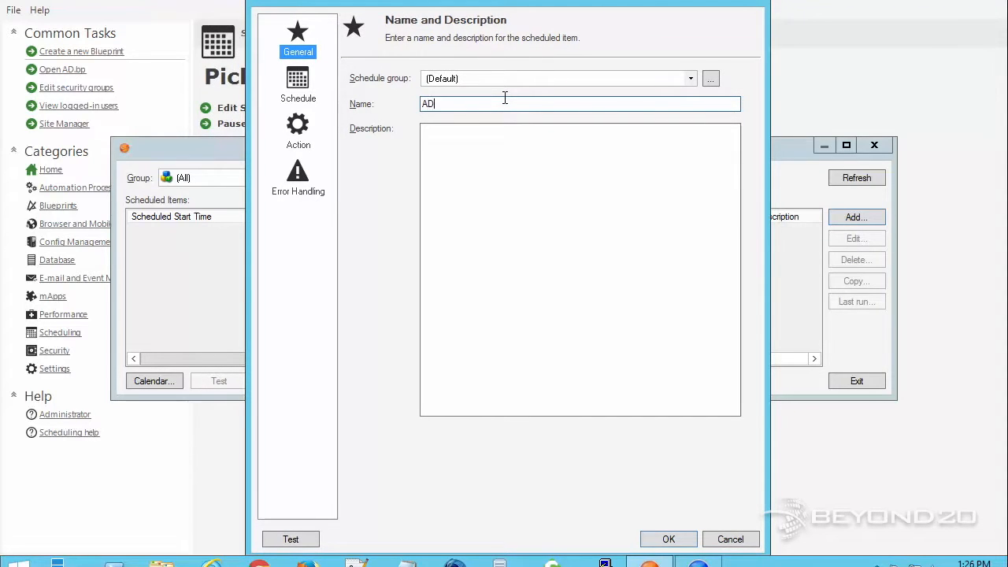
text( Import)
Set the scheduled item to recur daily at 12:01 AM with no end date.
click(296, 85)
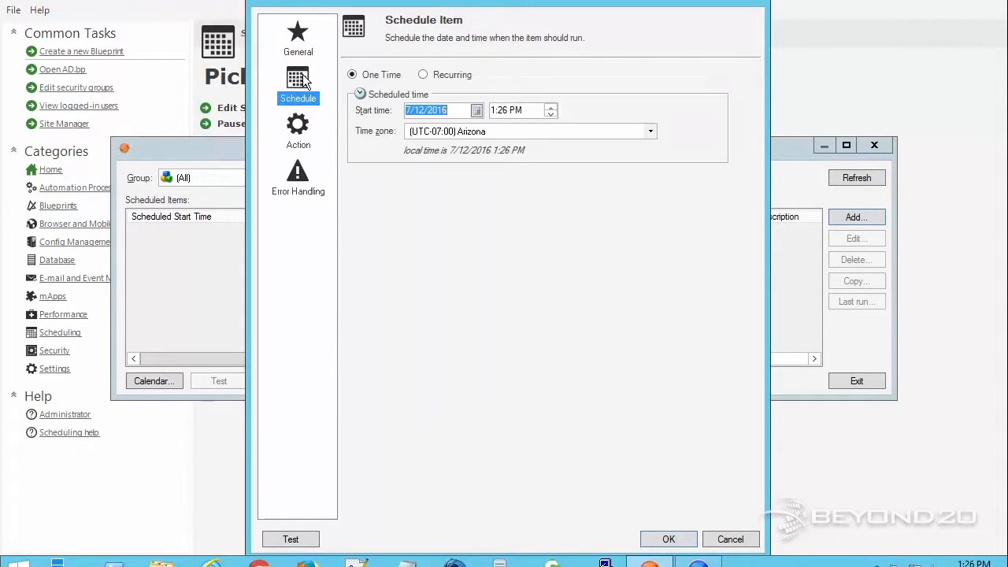
click(436, 79)
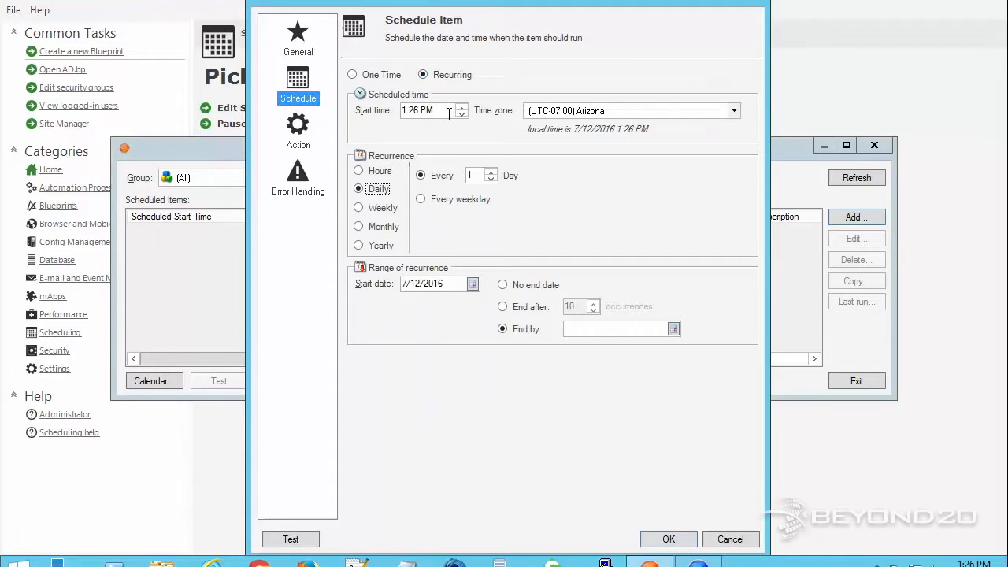
drag(425, 111, 385, 110)
click(461, 114)
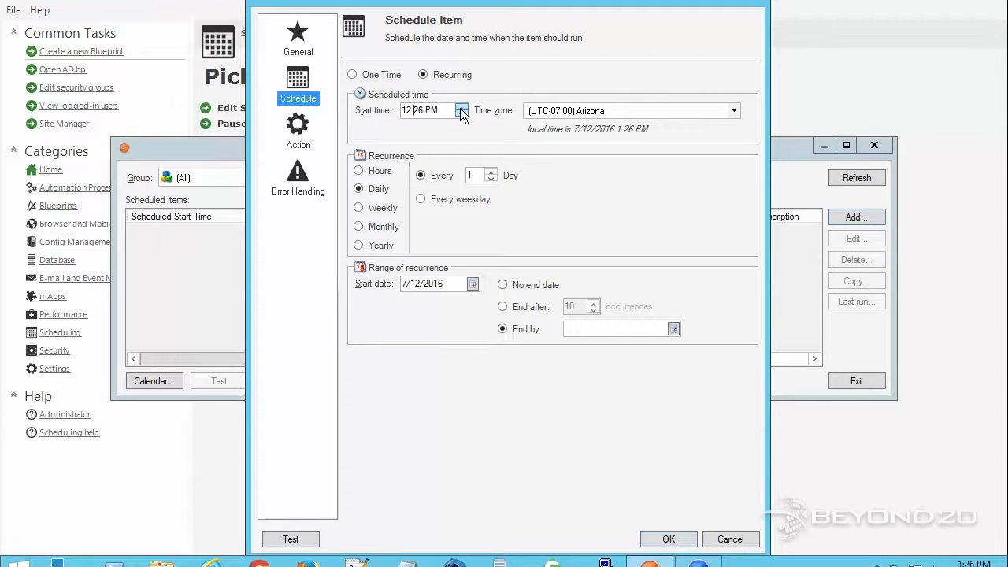
text(0)
key(BackSpace)
text(1)
click(462, 114)
click(502, 284)
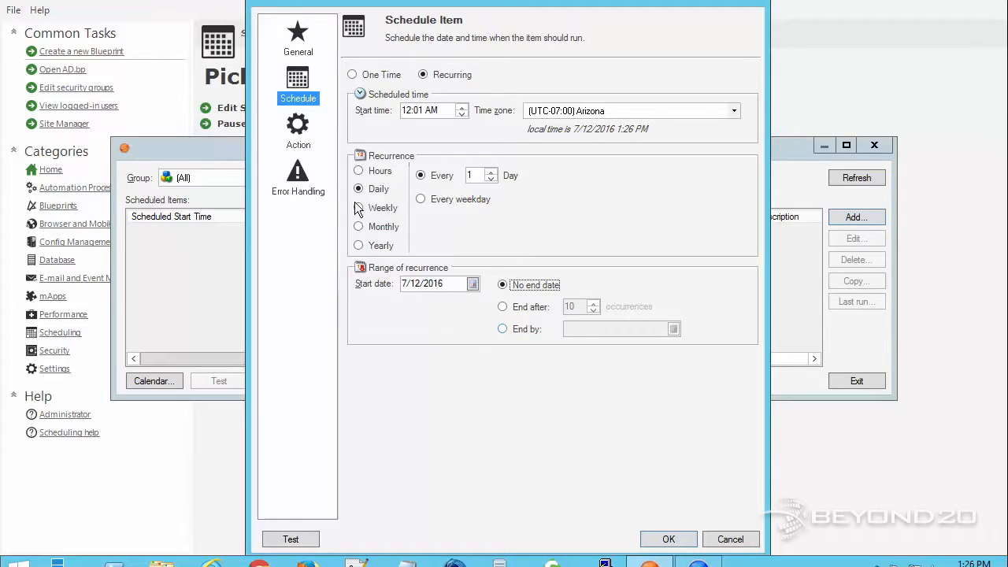
Set the scheduled item's action to Import from LDAP.
click(303, 126)
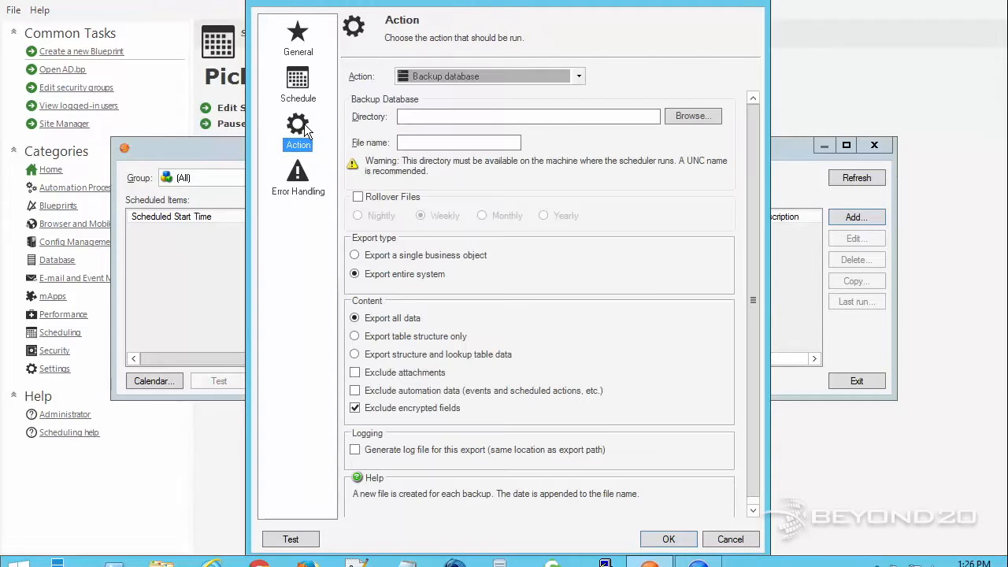
click(576, 76)
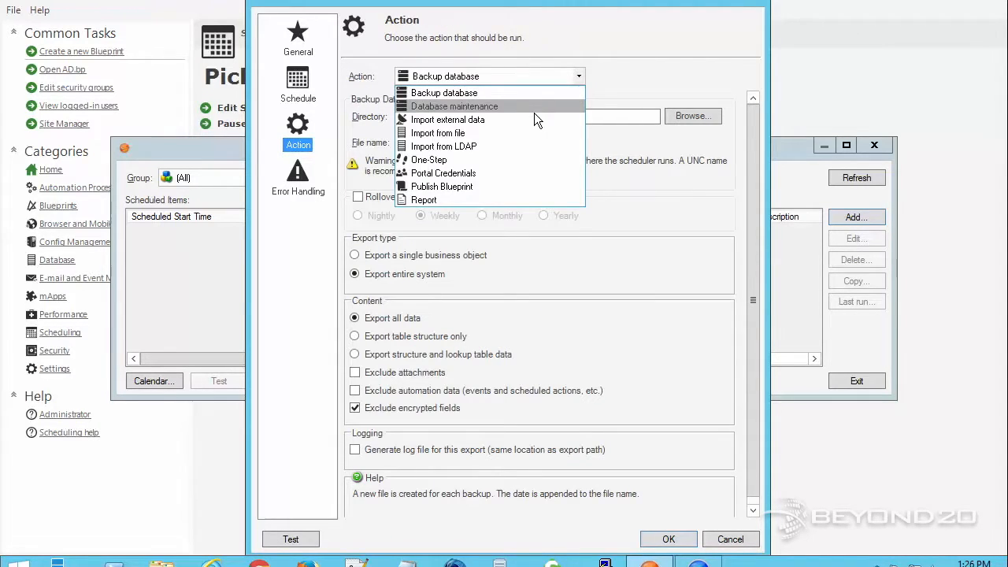
click(475, 145)
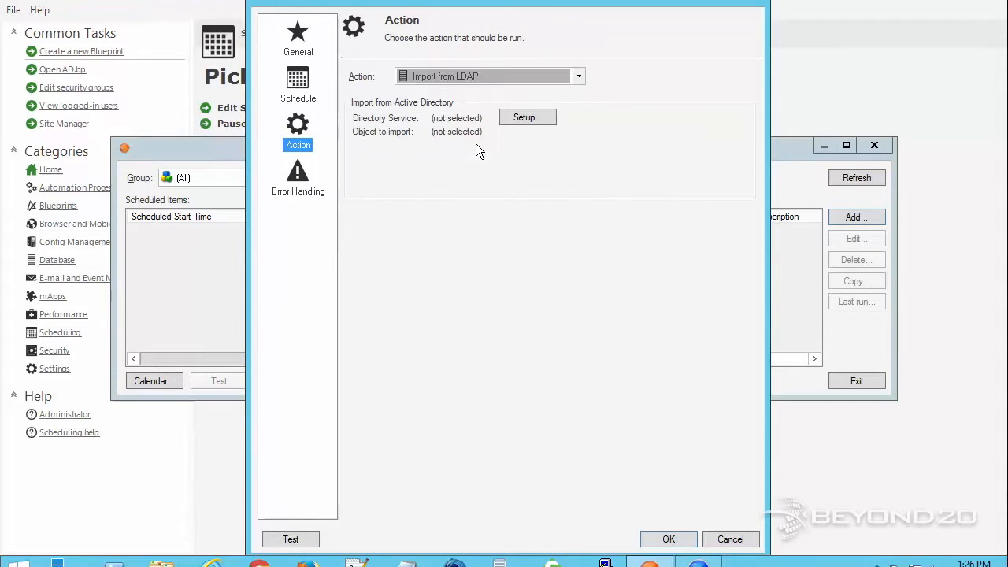
Set up the import from CherwellDev for all Customer - Internal records, updating existing items by SAMAccountName and keeping the default filters.
click(536, 119)
click(600, 408)
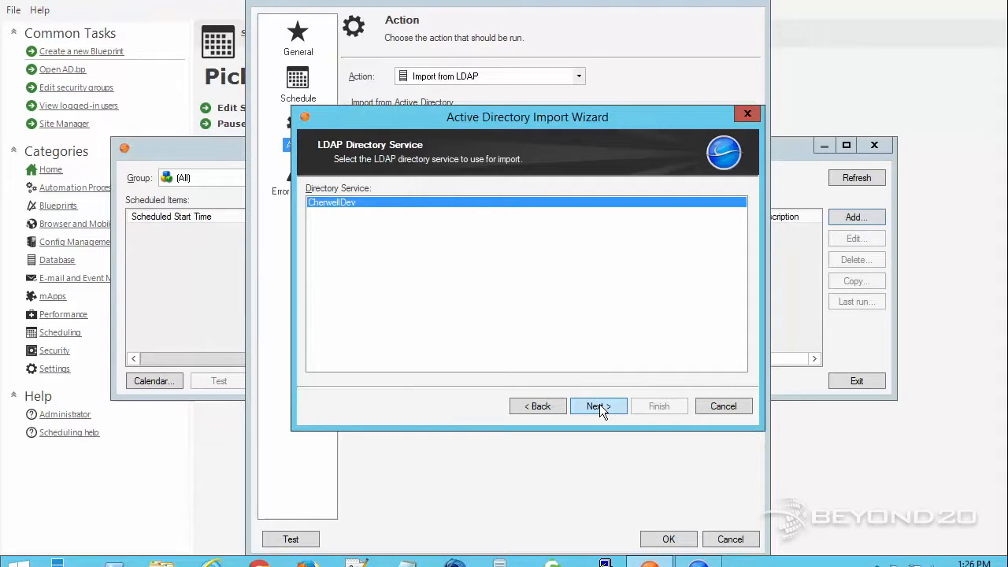
click(599, 406)
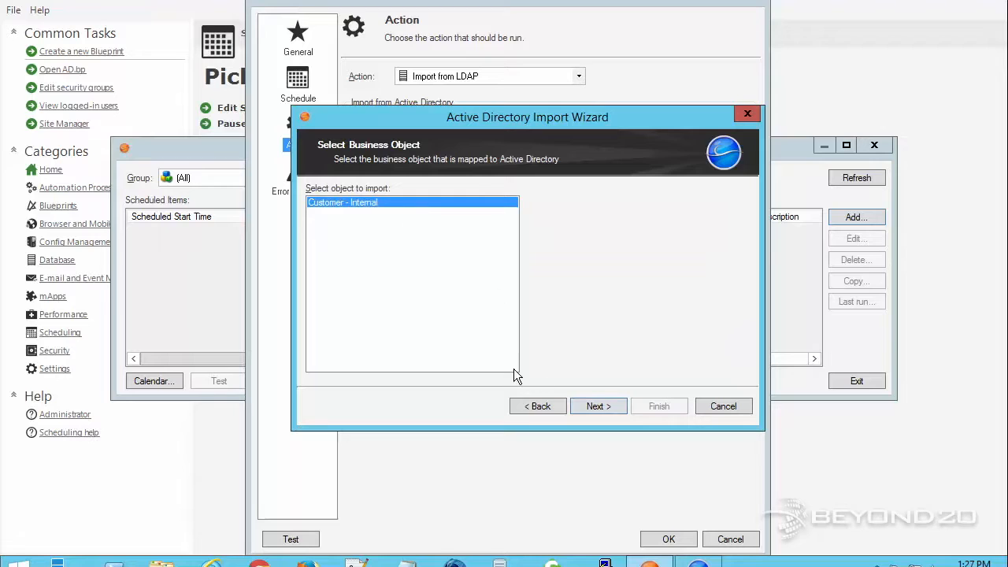
click(591, 403)
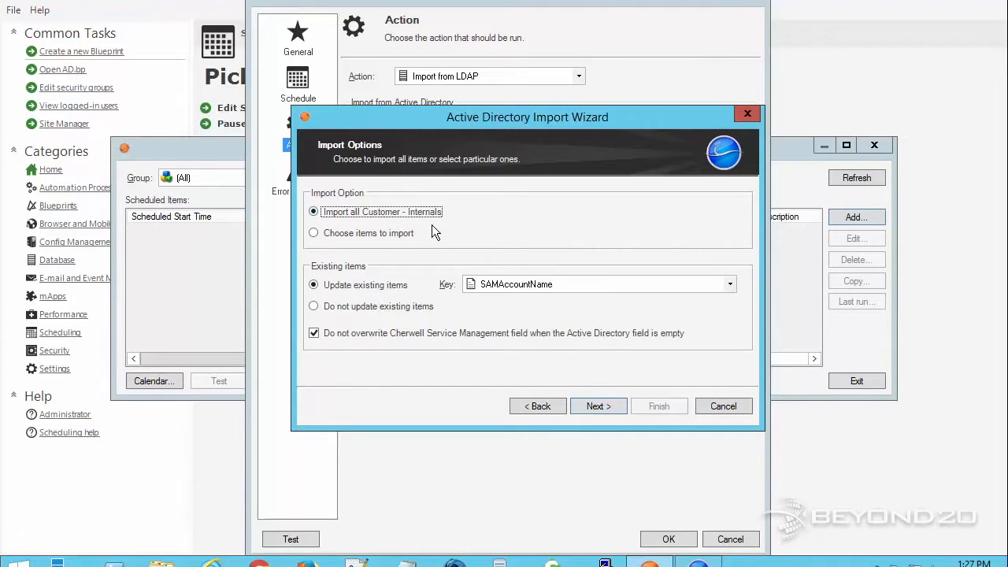
click(613, 407)
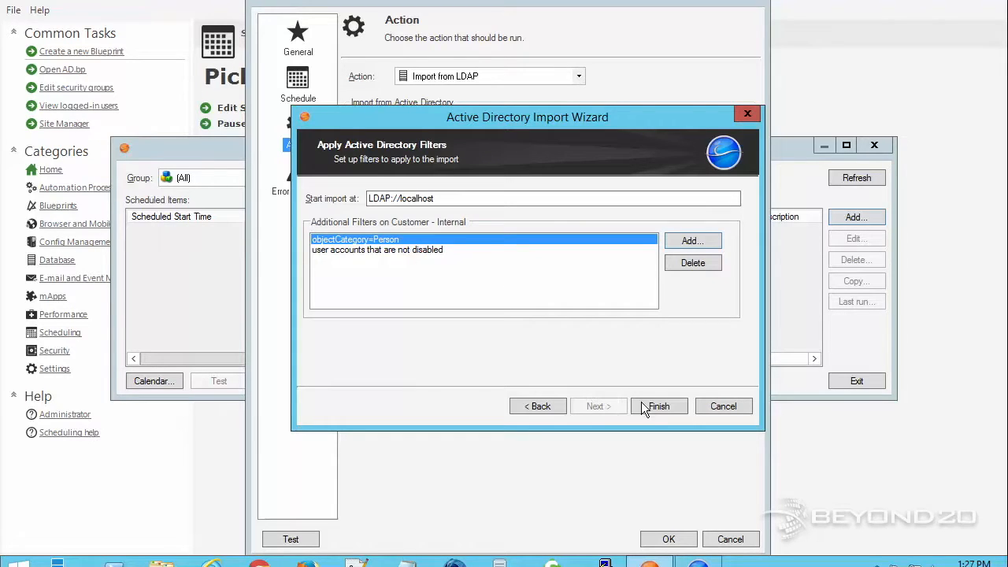
click(647, 405)
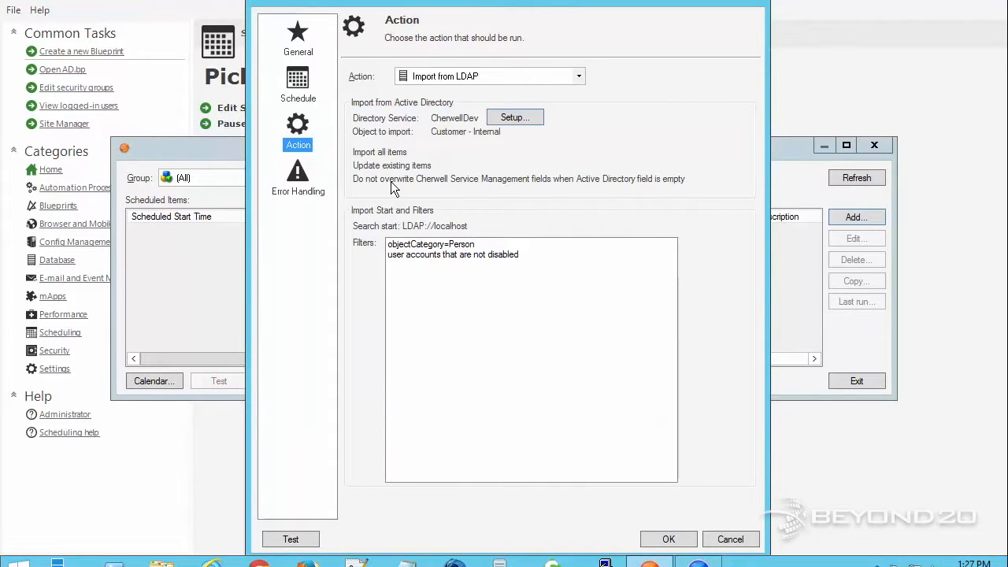
Test-run the AD Import scheduled item without any error handling options, and save it to the schedule.
click(300, 170)
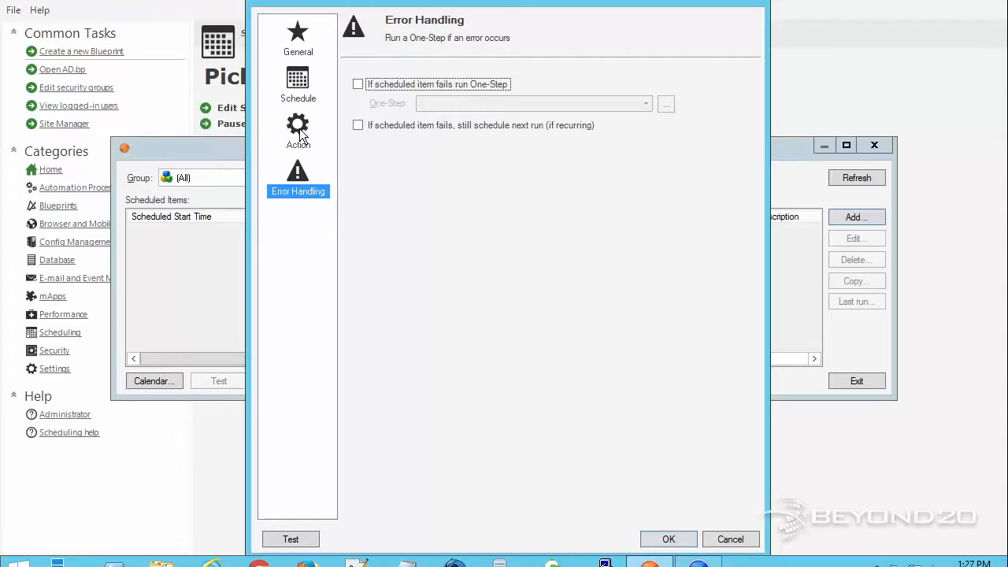
click(293, 541)
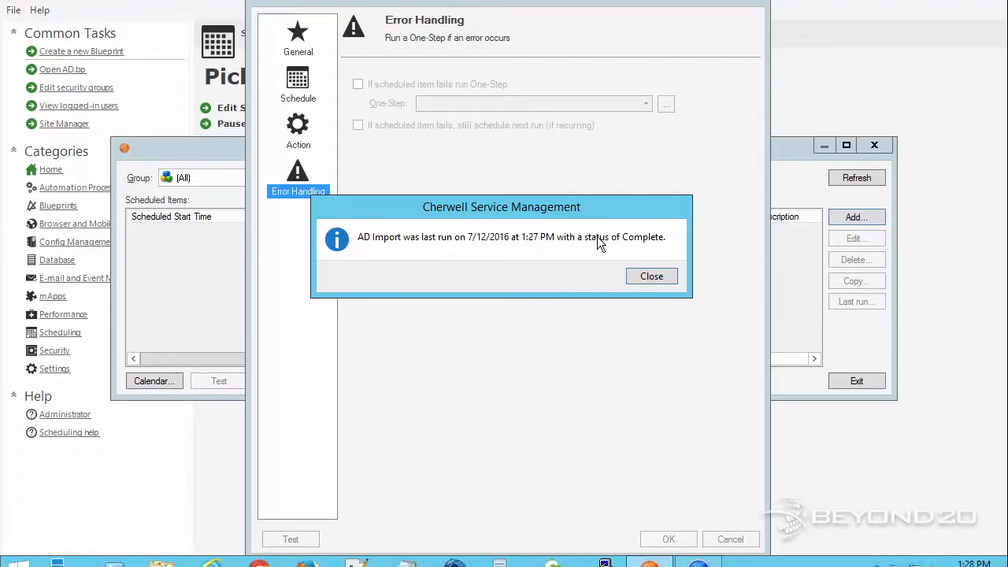
click(648, 276)
click(669, 539)
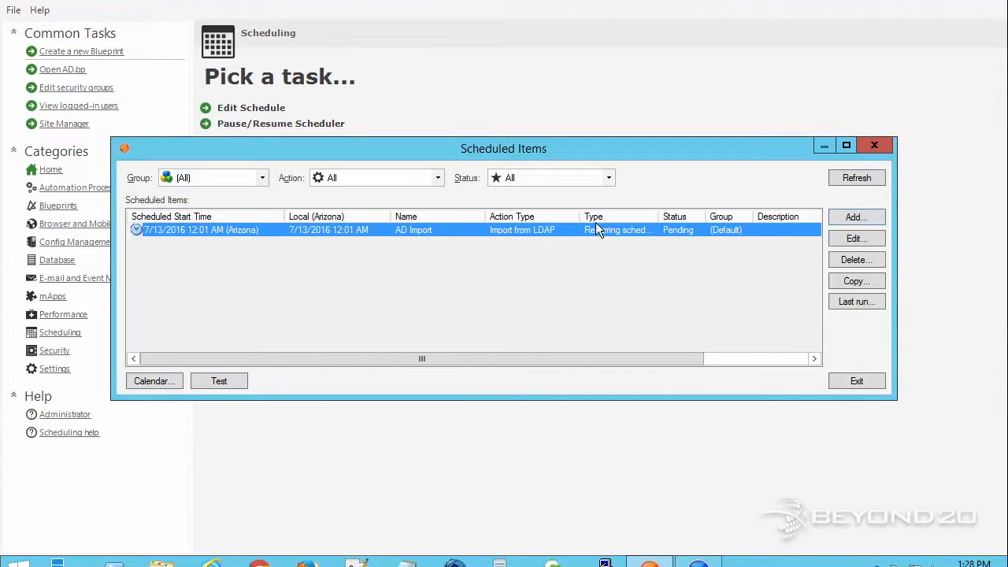
Widen the Type column in the scheduled items list and close the schedule window.
mouse_move(660, 214)
mouse_down()
mouse_move(684, 215)
mouse_move(675, 216)
mouse_up()
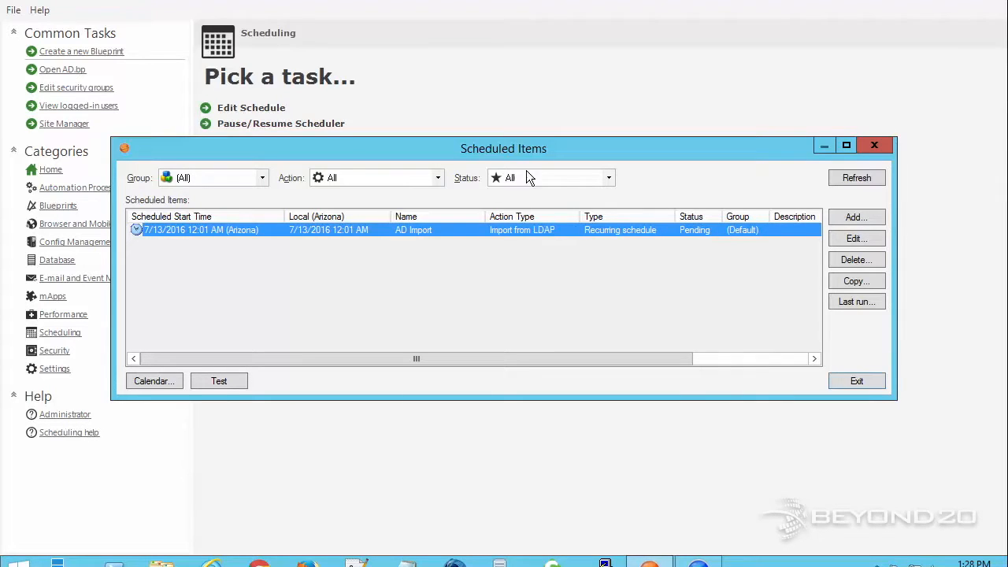
click(848, 379)
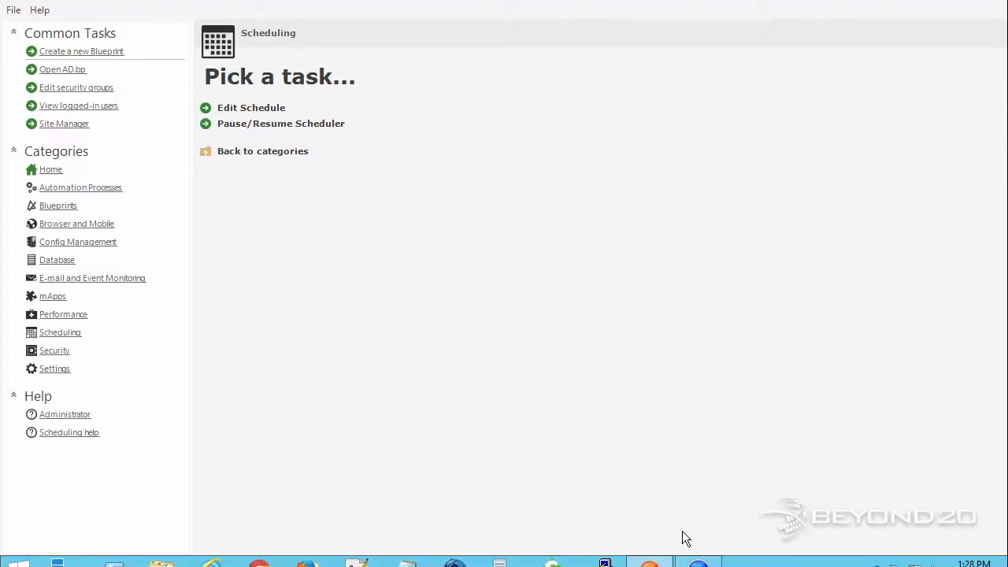
Switch to the Cherwell Service Management client and list all customer records in Contact Manager without a search term.
click(697, 560)
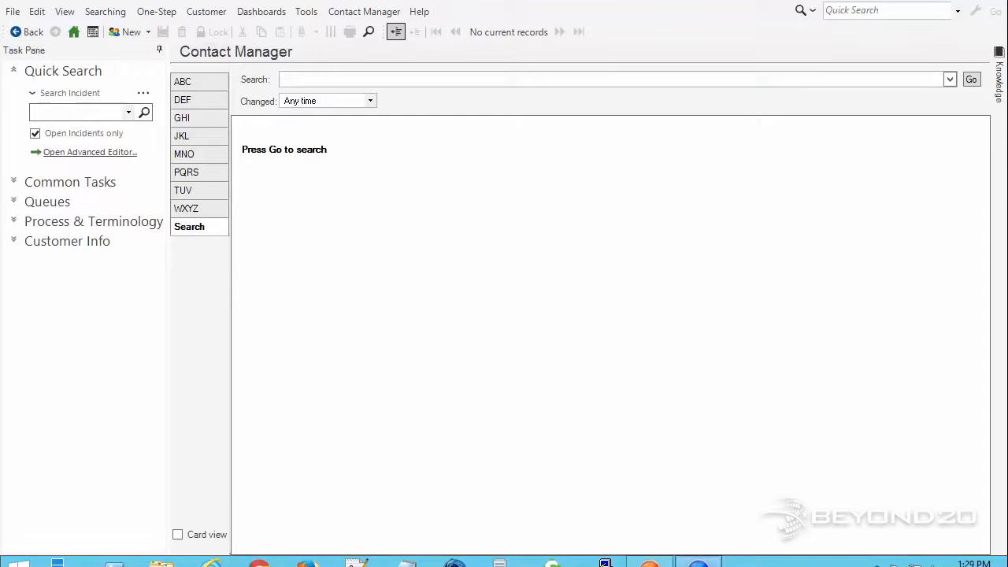
click(105, 11)
mouse_move(70, 17)
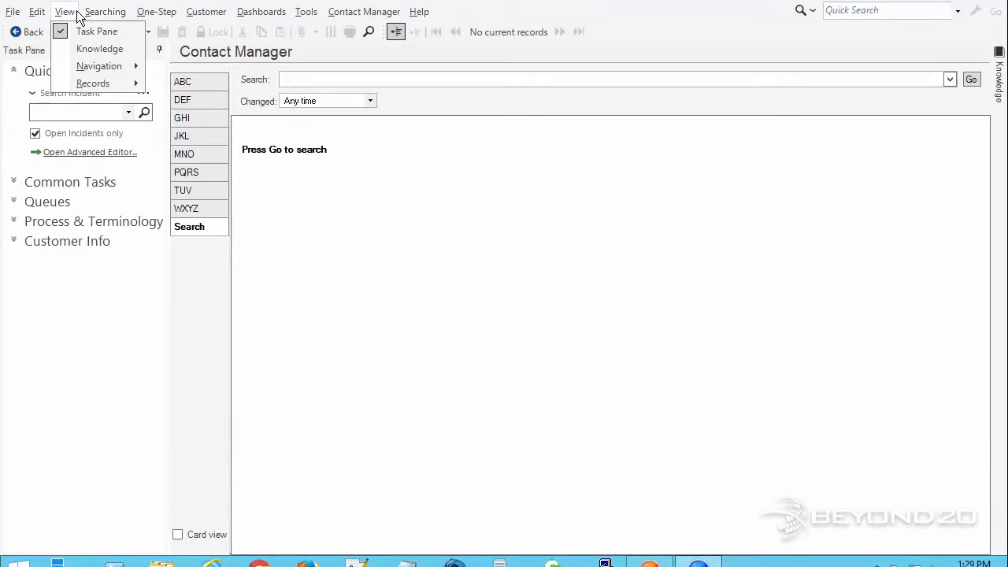
click(66, 142)
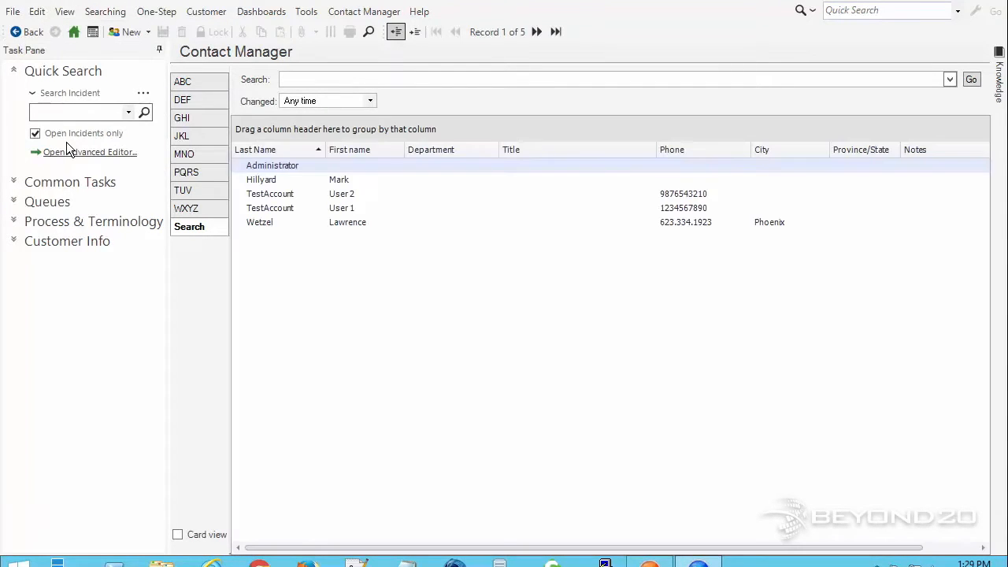
Check the imported customer records in the Contact Manager list, including the administrator and test accounts.
click(273, 177)
click(279, 197)
click(279, 209)
click(277, 224)
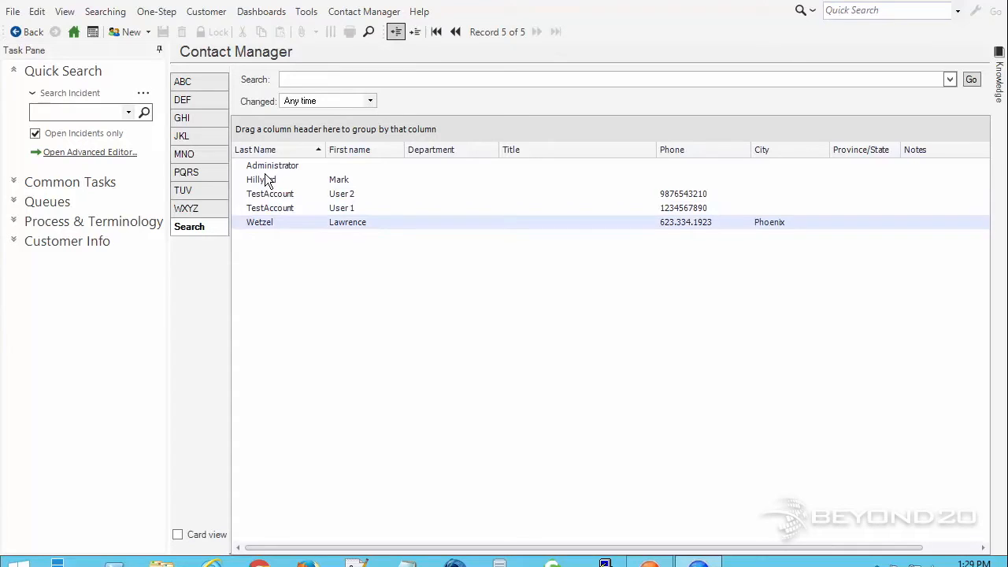
click(289, 168)
click(291, 209)
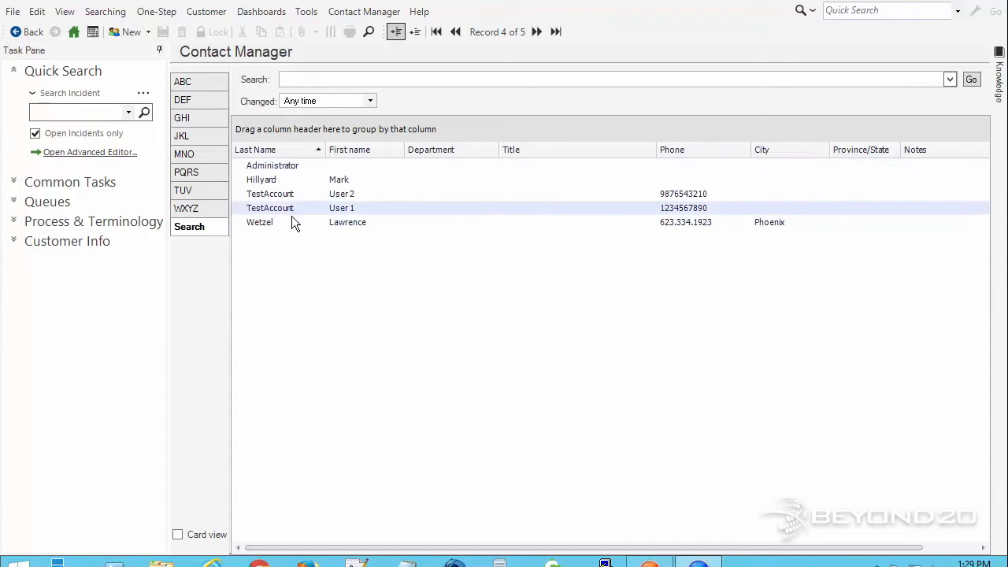